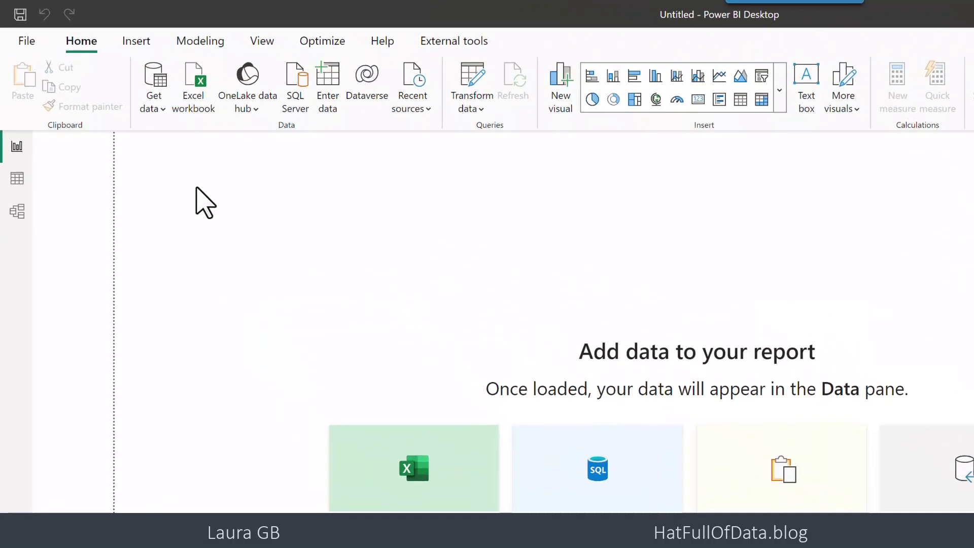
Search 'google' in the full Get Data connector list and connect with Google Analytics.
{"action": "left_click", "coordinate": [160, 115]}
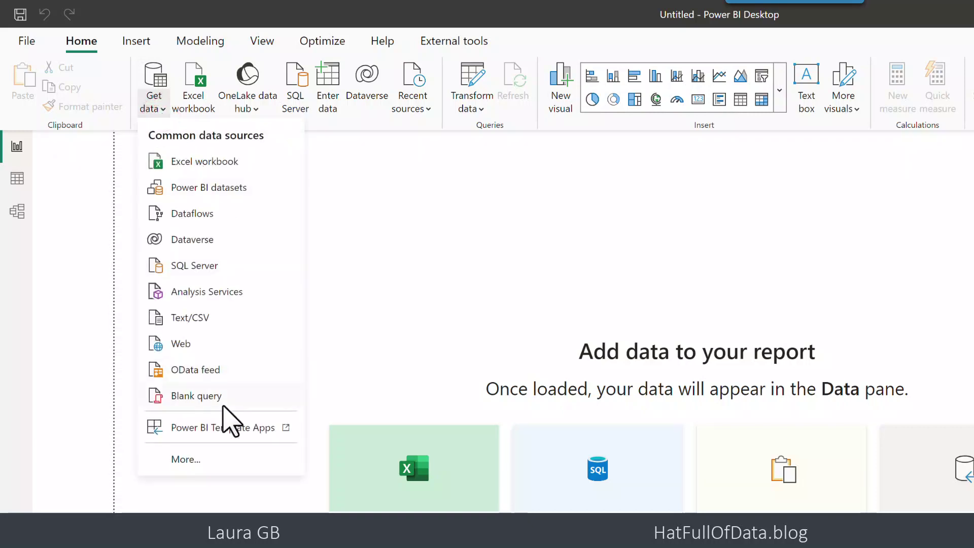
{"action": "left_click", "coordinate": [184, 460]}
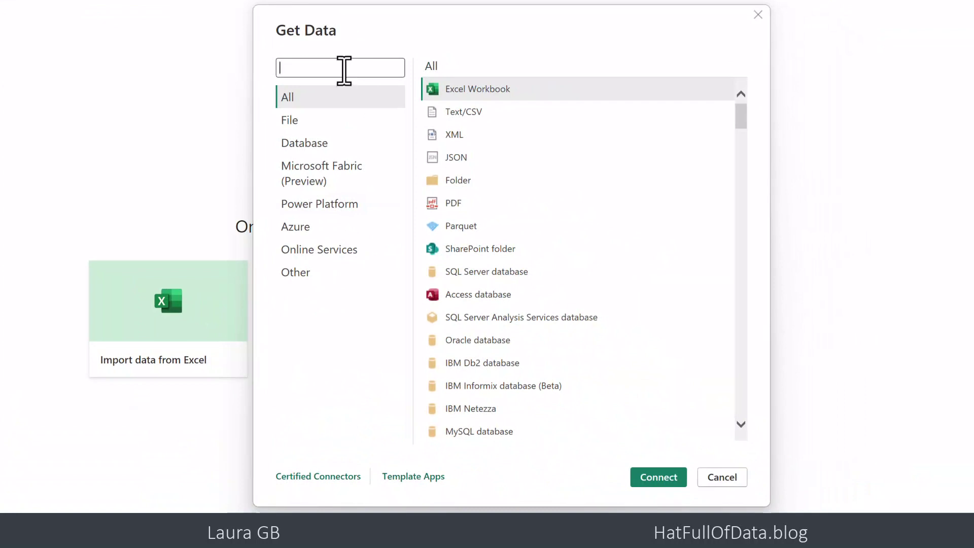
{"action": "type", "text": "google"}
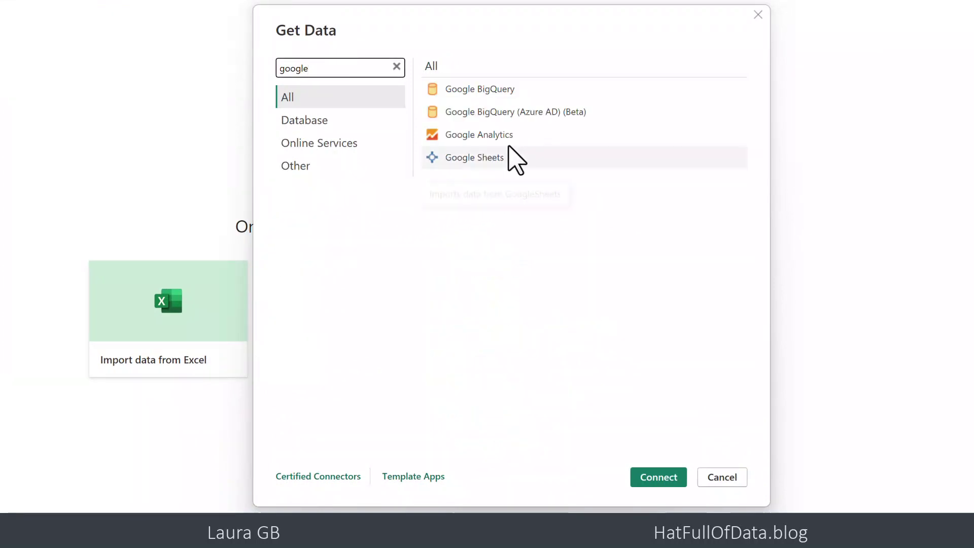
{"action": "left_click", "coordinate": [502, 135]}
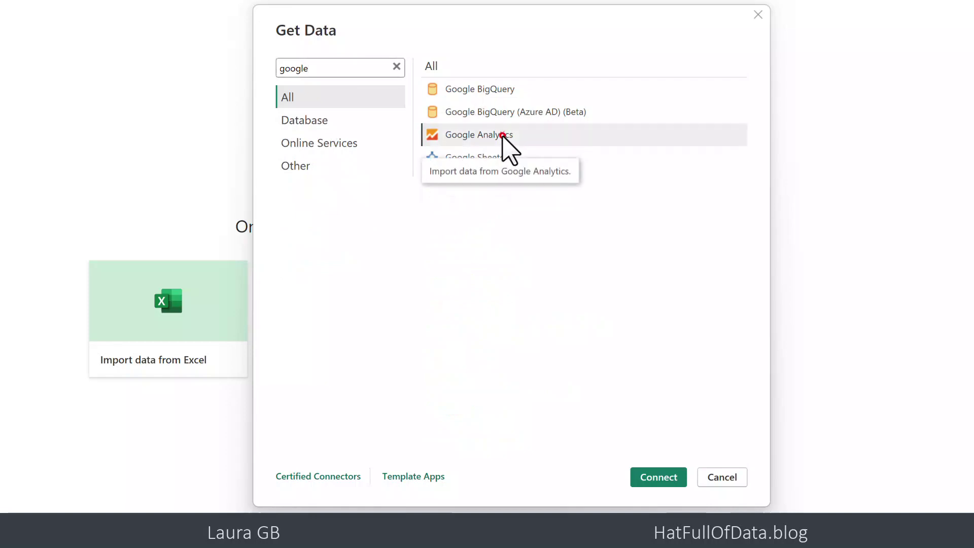
{"action": "left_click", "coordinate": [659, 476]}
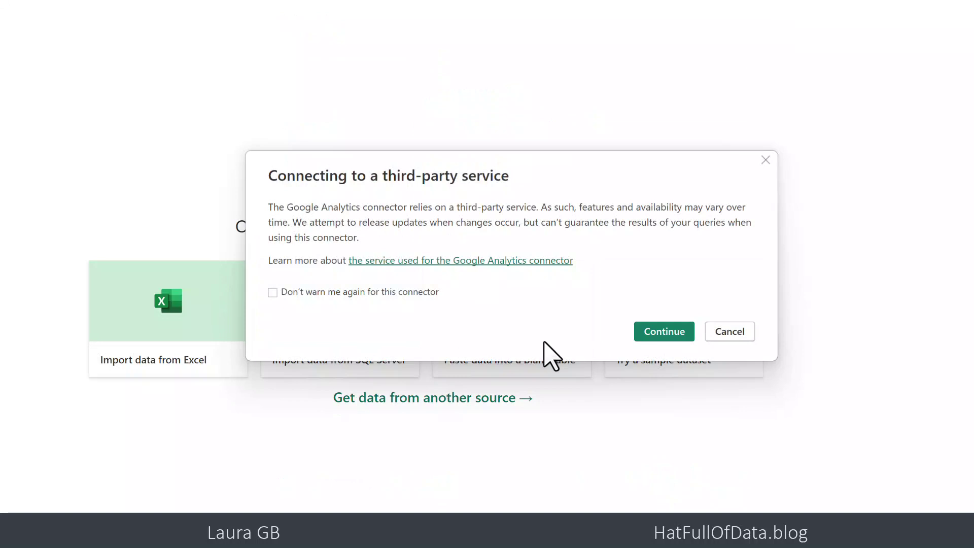
Accept the third-party notice and confirm the 2.0 (Beta) implementation.
{"action": "left_click", "coordinate": [670, 332]}
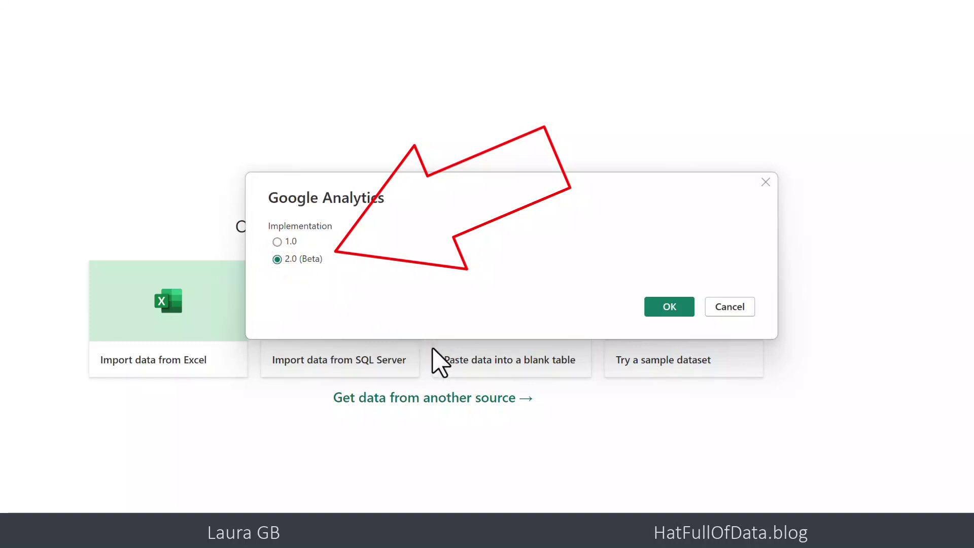
{"action": "left_click", "coordinate": [666, 308]}
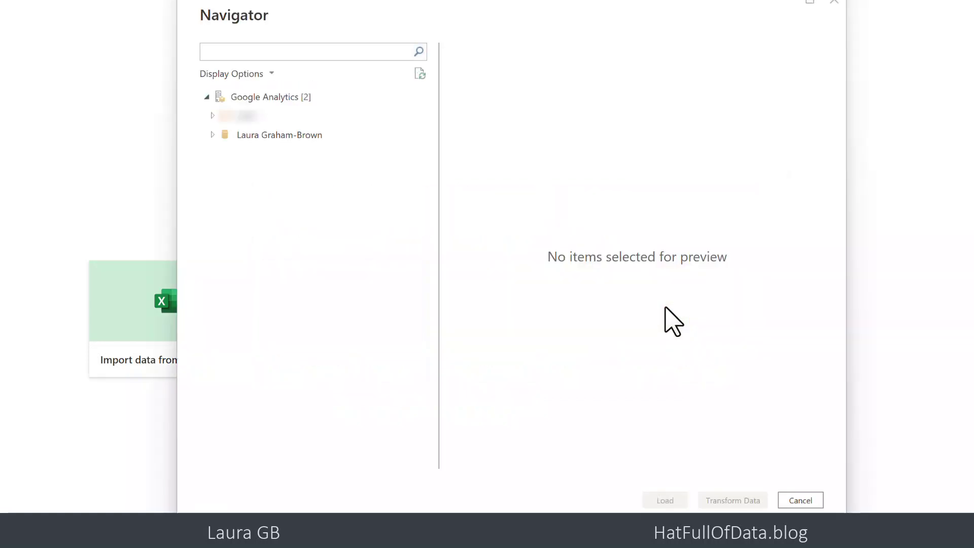
Expand the account and the Hat Full of Data - GA4 property, browsing its 301 fields.
{"action": "left_click", "coordinate": [212, 135]}
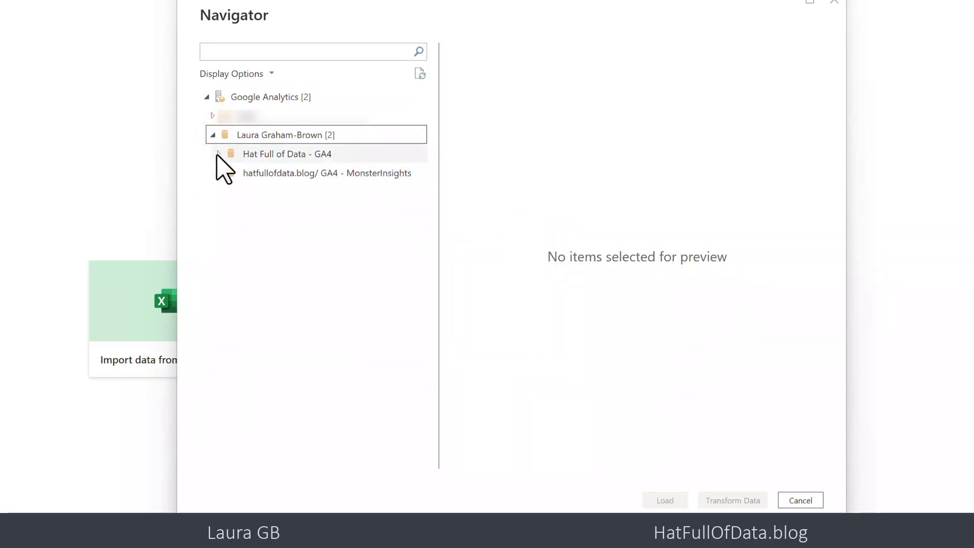
{"action": "left_click", "coordinate": [218, 154]}
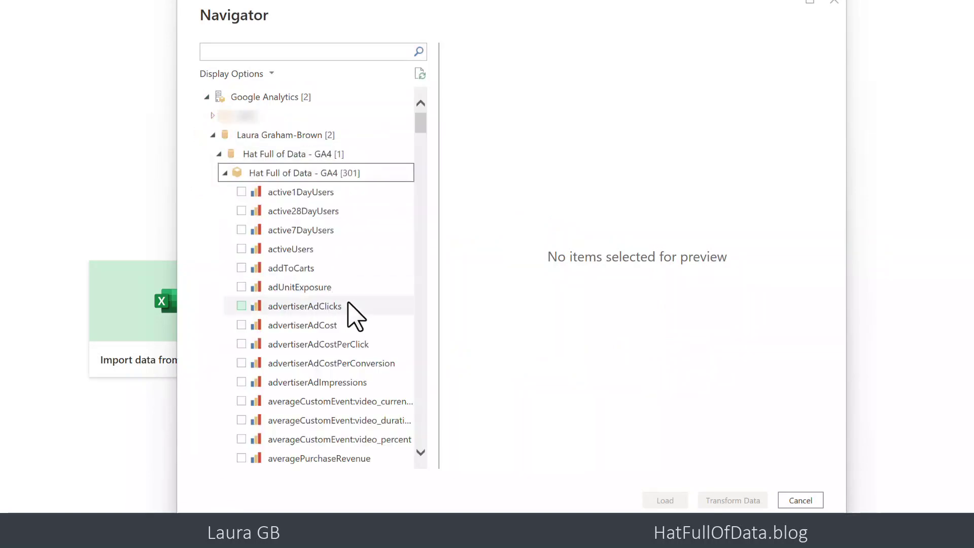
{"action": "scroll", "coordinate": [320, 264], "scroll_direction": "down", "scroll_amount": 2}
{"action": "scroll", "coordinate": [324, 269], "scroll_direction": "down", "scroll_amount": 1}
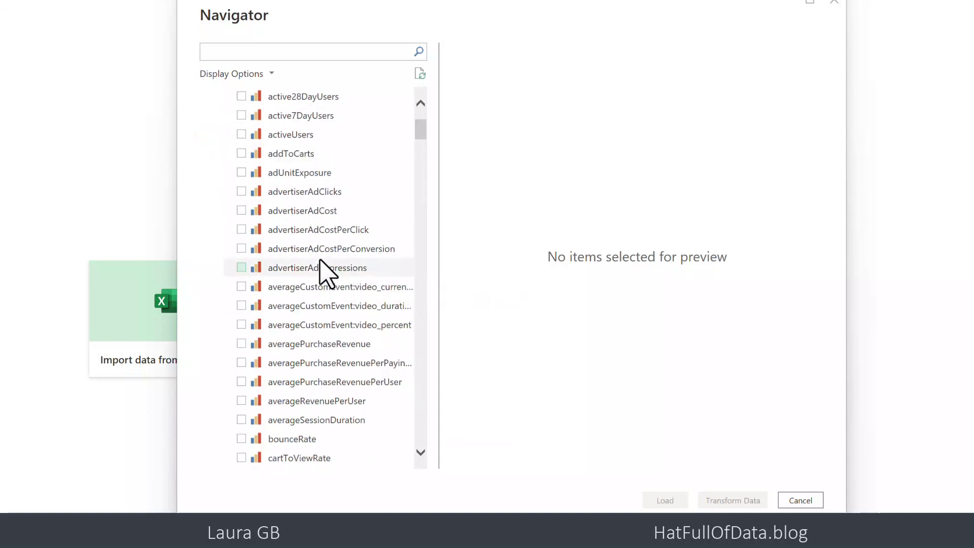
{"action": "scroll", "coordinate": [320, 223], "scroll_direction": "down", "scroll_amount": 3}
{"action": "scroll", "coordinate": [320, 226], "scroll_direction": "down", "scroll_amount": 12}
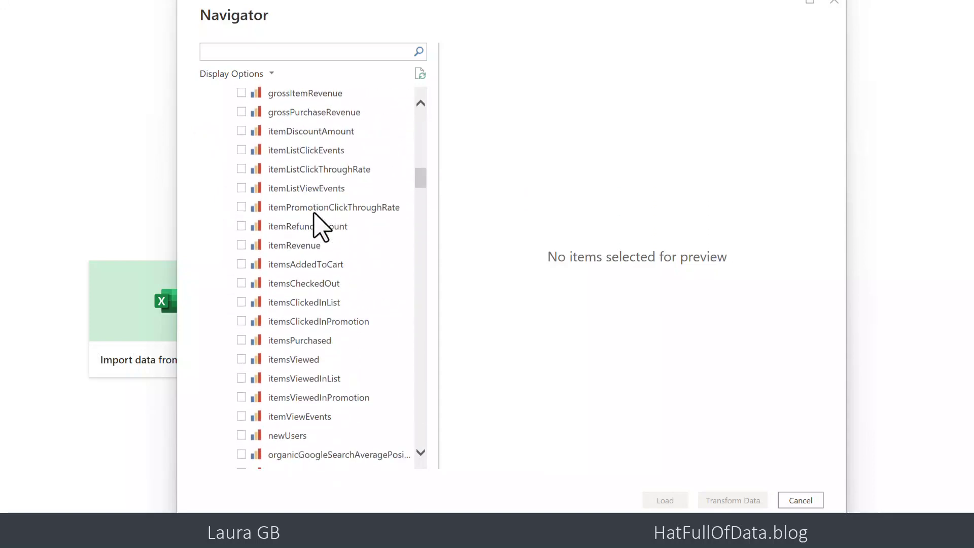
{"action": "scroll", "coordinate": [321, 225], "scroll_direction": "down", "scroll_amount": 15}
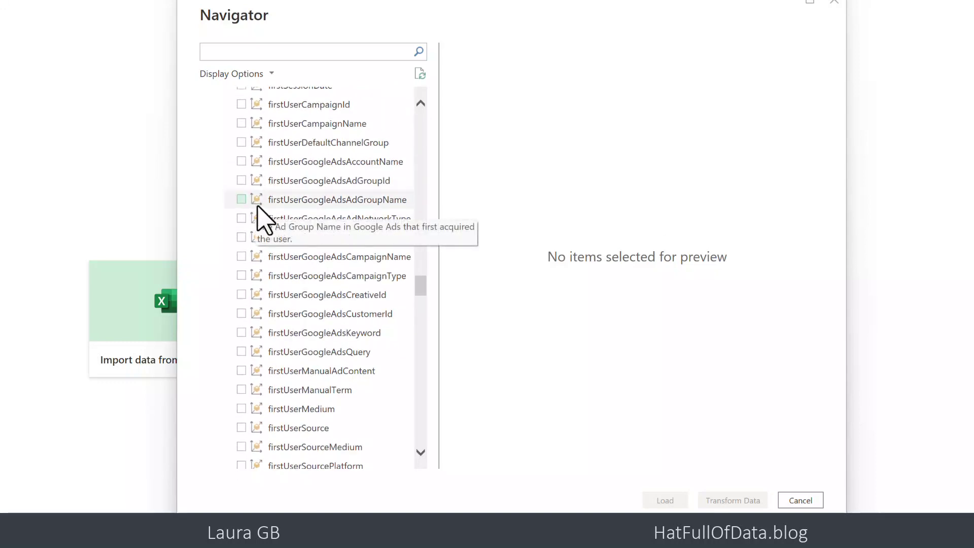
{"action": "mouse_move", "coordinate": [278, 239]}
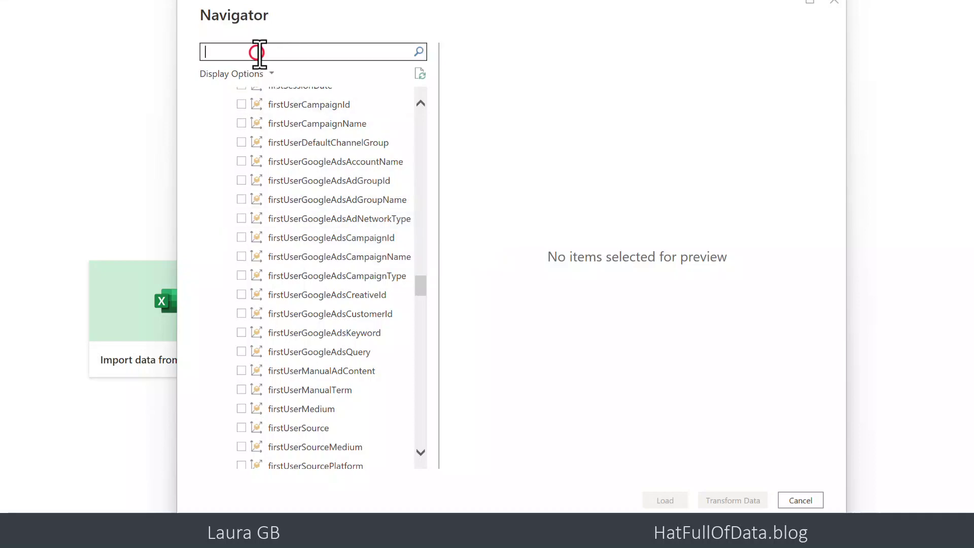
Search for and tick the date and screenPageViews fields, then load them as the Hat Full of Data - GA4 table.
{"action": "type", "text": "date"}
{"action": "mouse_move", "coordinate": [243, 166]}
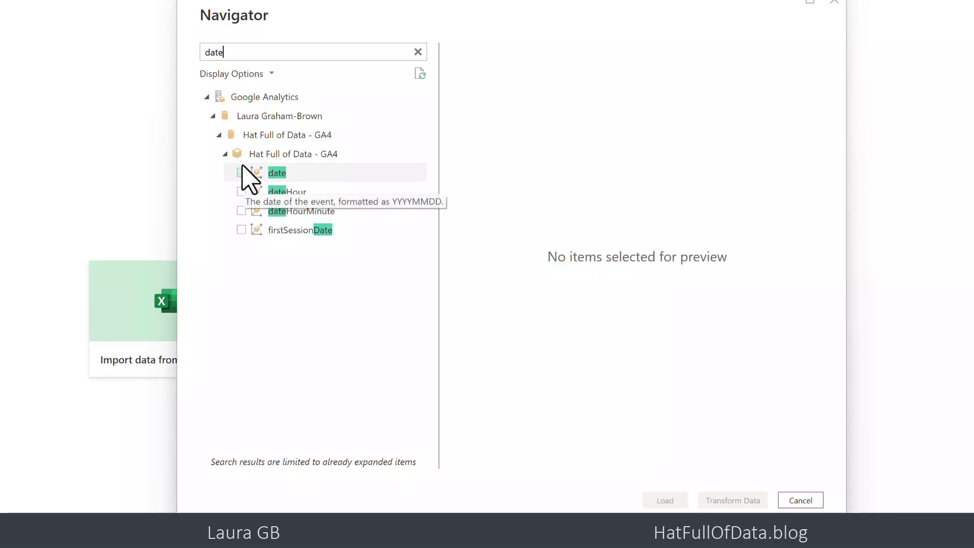
{"action": "left_click", "coordinate": [243, 173]}
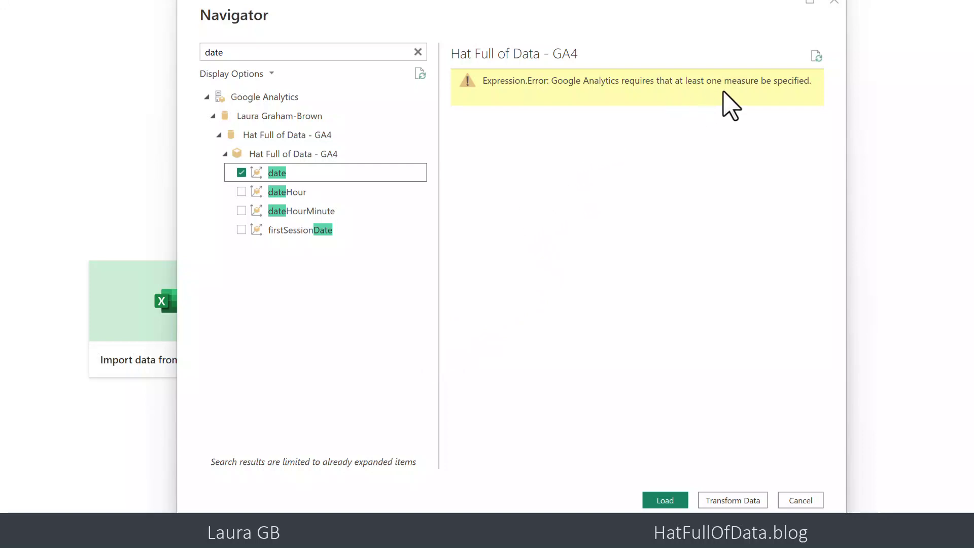
{"action": "double_click", "coordinate": [251, 52]}
{"action": "type", "text": "views"}
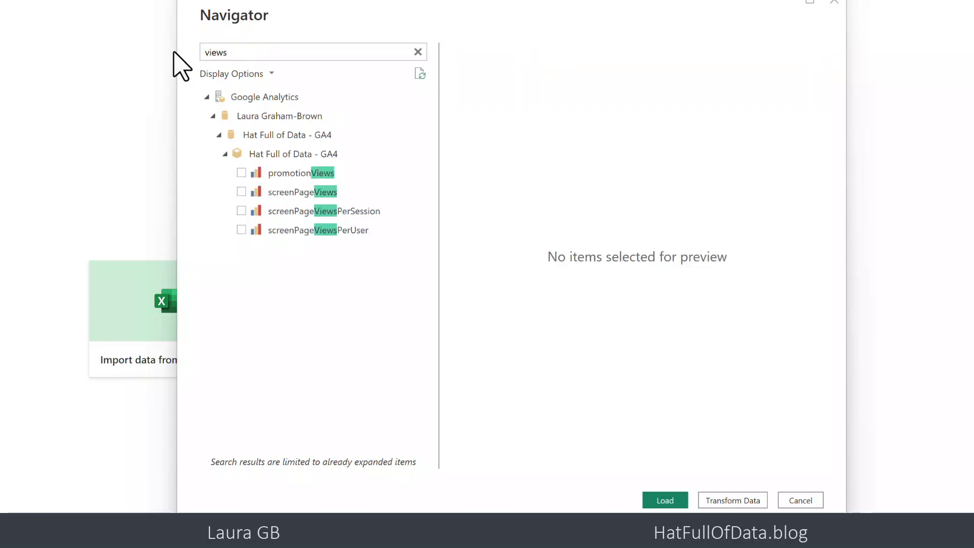
{"action": "left_click", "coordinate": [241, 192]}
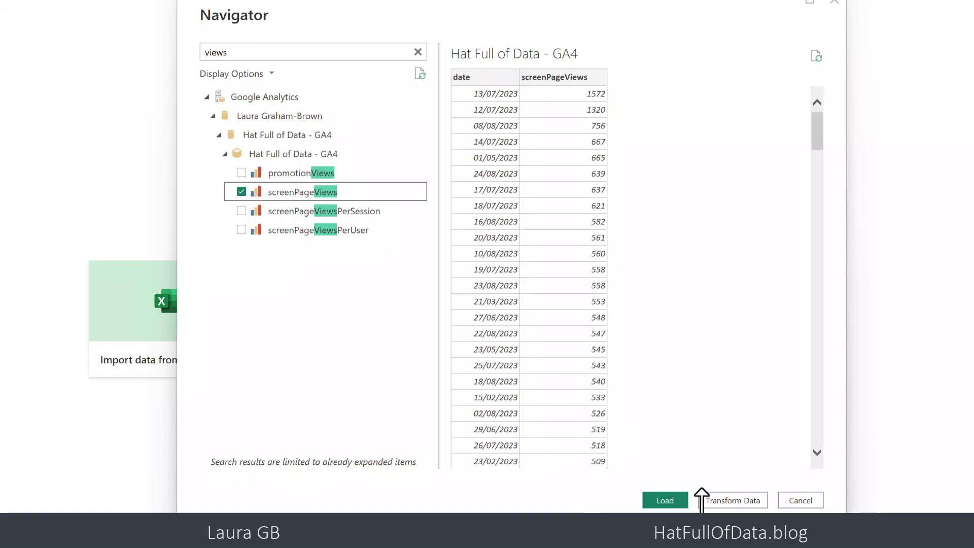
{"action": "left_click", "coordinate": [670, 501]}
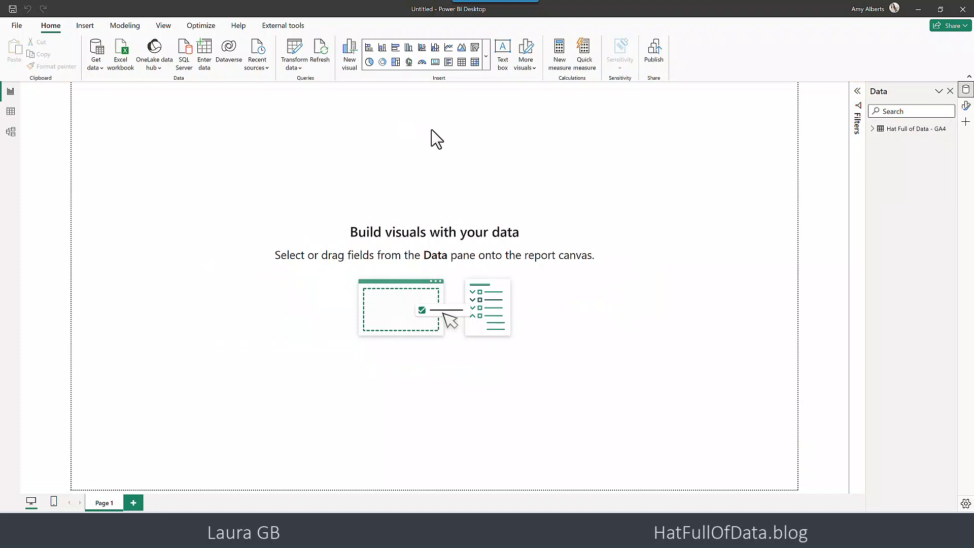
Insert a line chart with the GA4 date field on its X-axis, leaving the Y-axis empty.
{"action": "left_click", "coordinate": [449, 48]}
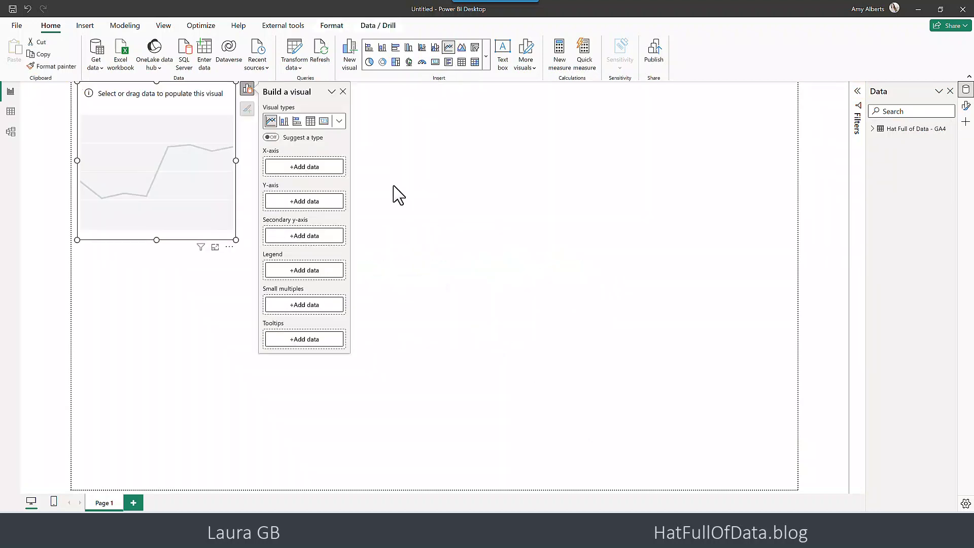
{"action": "left_click", "coordinate": [293, 165]}
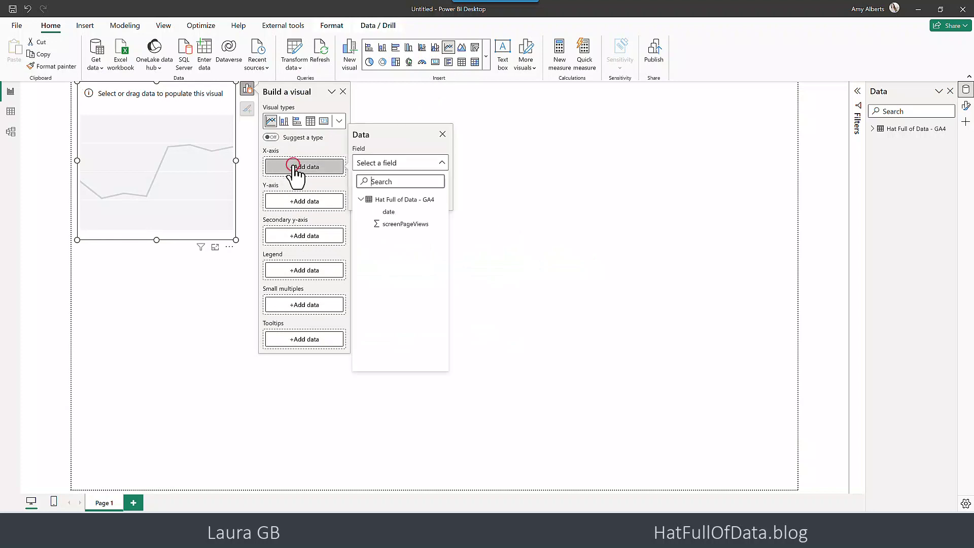
{"action": "left_click", "coordinate": [382, 212]}
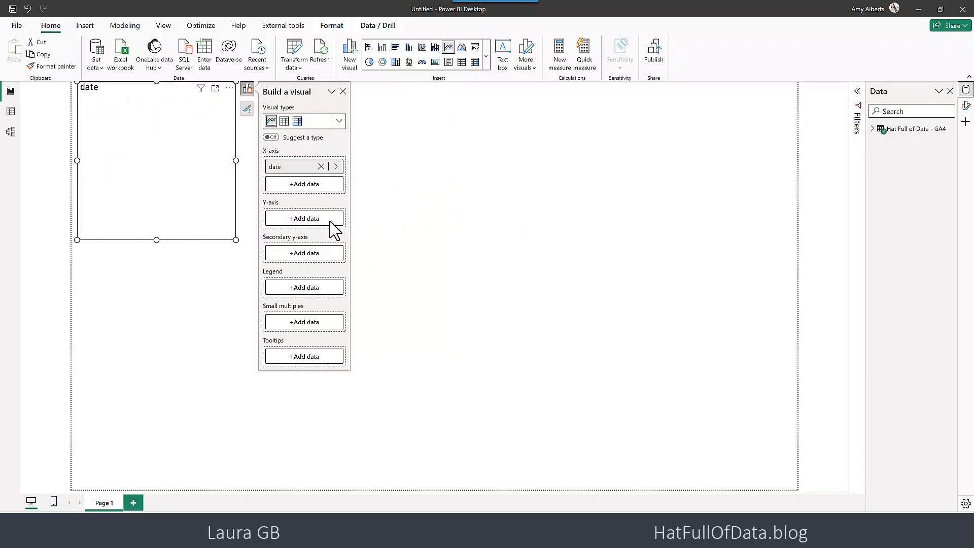
{"action": "left_click", "coordinate": [322, 218]}
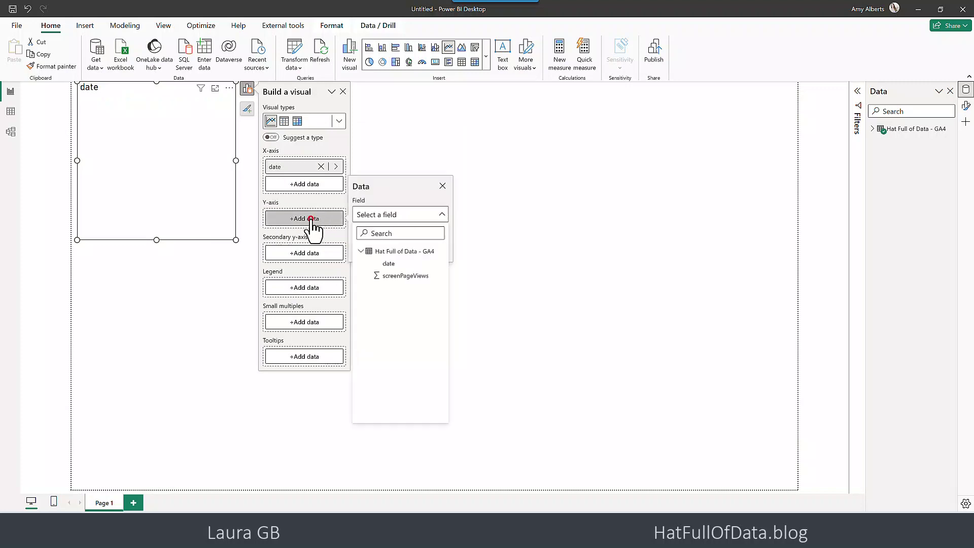
{"action": "left_click", "coordinate": [436, 124]}
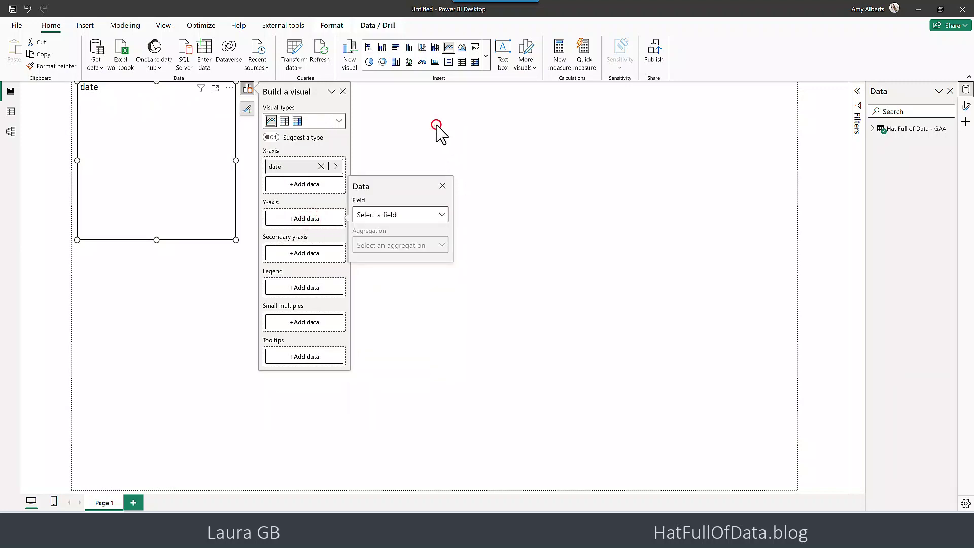
Create a measure Page Views = SUM of the screenPageViews column.
{"action": "left_click", "coordinate": [558, 61]}
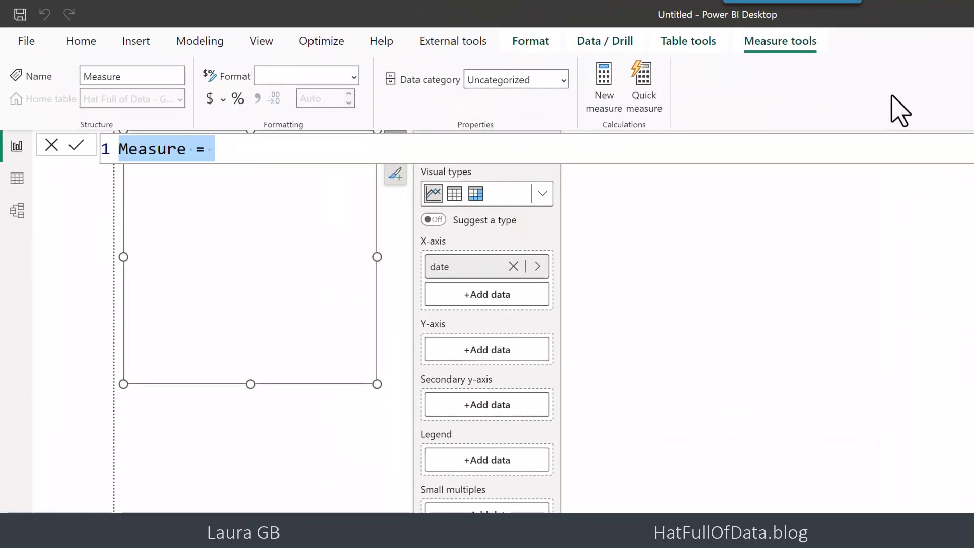
{"action": "type", "text": "Page Vi"}
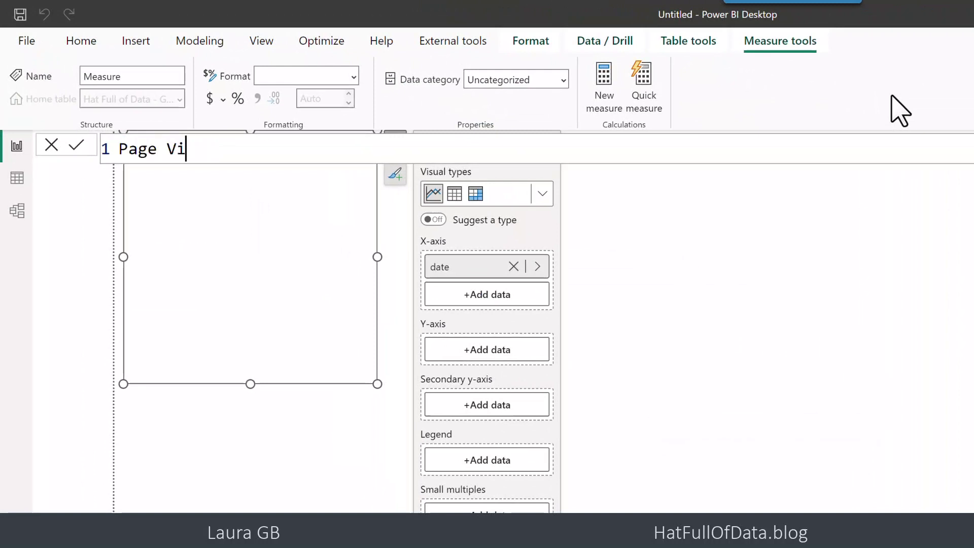
{"action": "type", "text": "ews = sum"}
{"action": "key", "text": "Tab"}
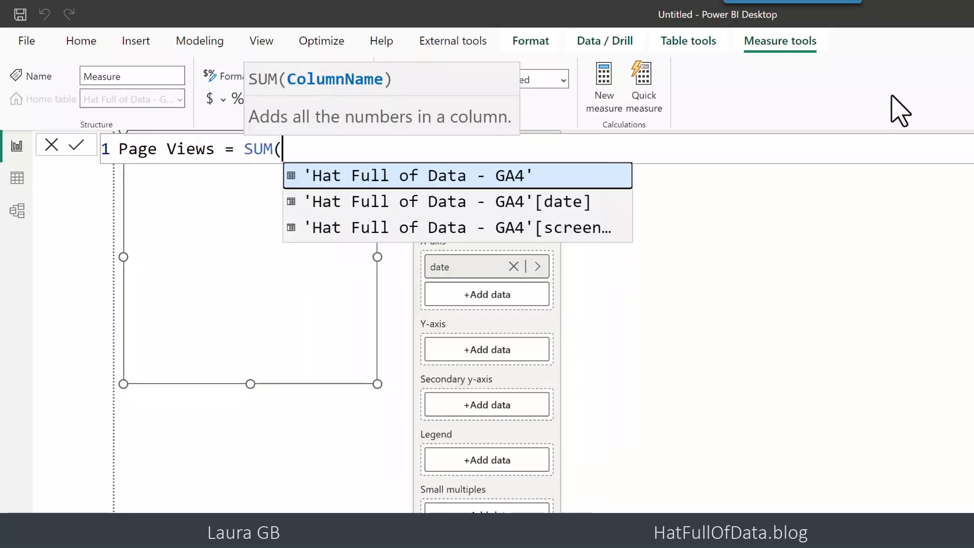
{"action": "key", "text": "Down"}
{"action": "key", "text": "Down"}
{"action": "key", "text": "Tab"}
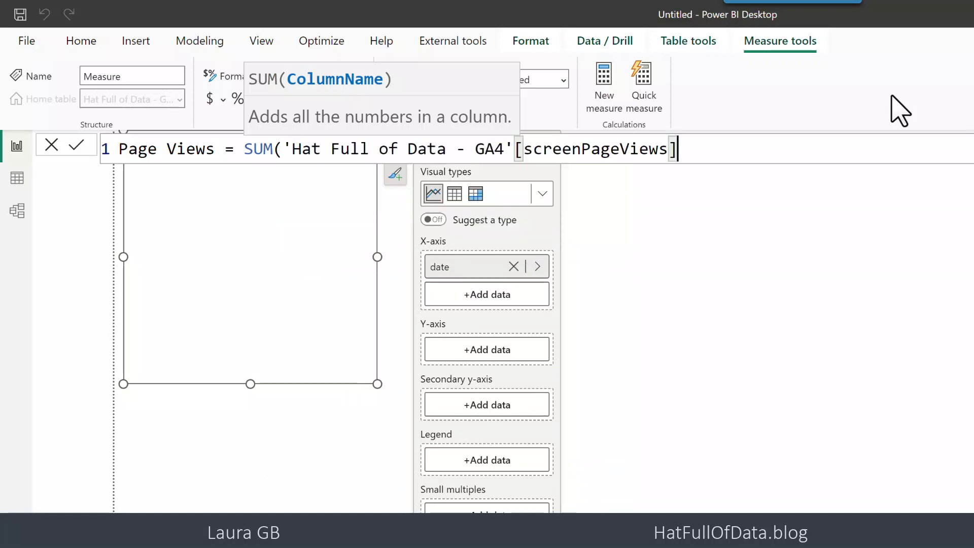
{"action": "type", "text": ")"}
{"action": "key", "text": "Return"}
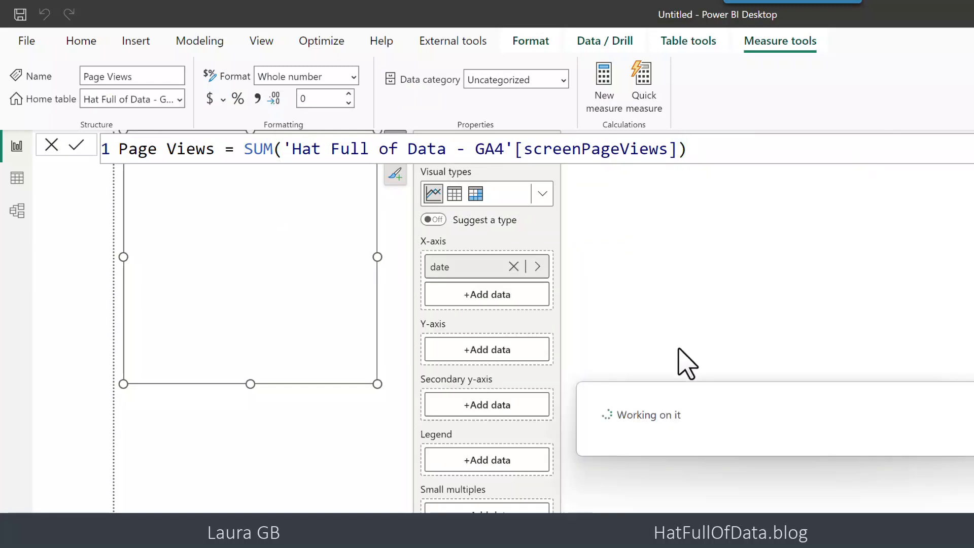
Plot Page Views on the chart's Y-axis and enlarge the chart to fill most of the page.
{"action": "left_click", "coordinate": [502, 350]}
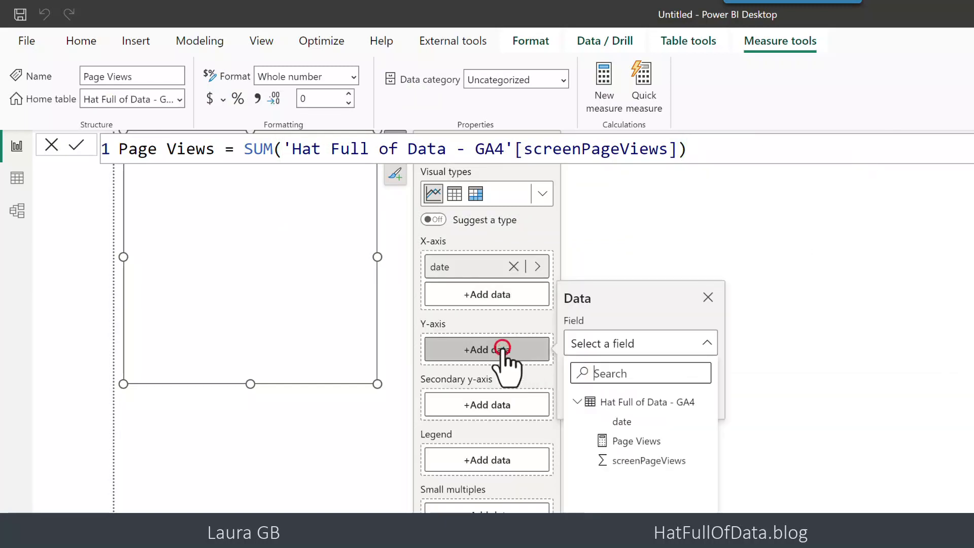
{"action": "left_click", "coordinate": [640, 440]}
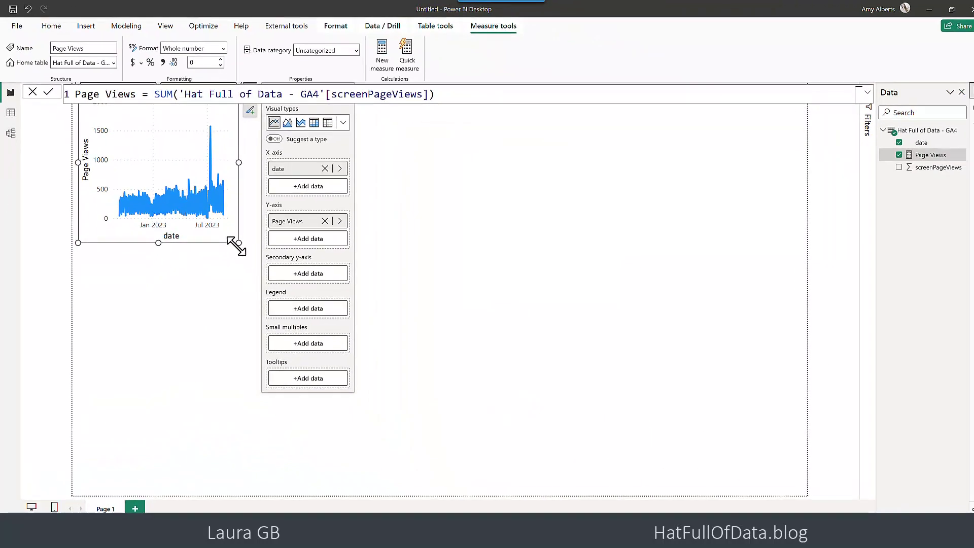
{"action": "left_click_drag", "start_coordinate": [236, 239], "coordinate": [687, 488]}
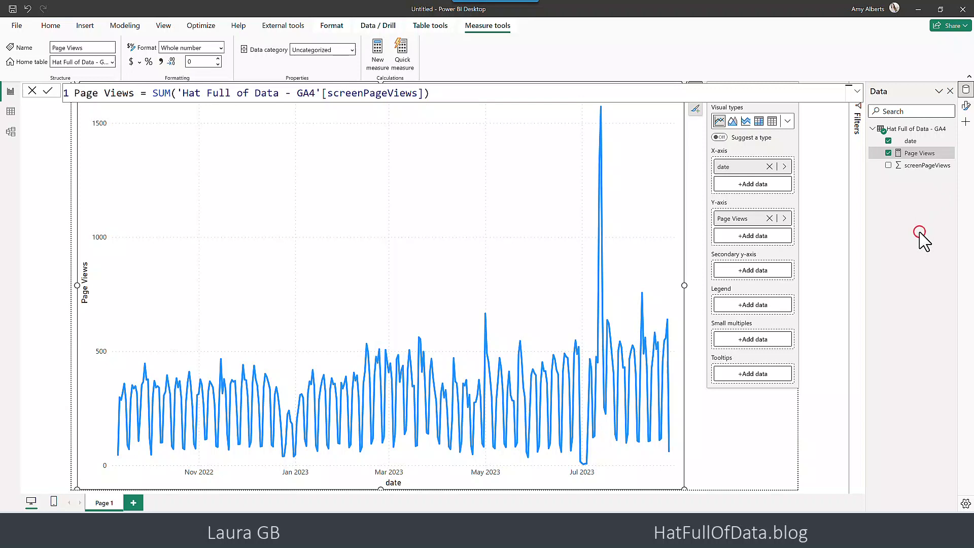
{"action": "left_click", "coordinate": [923, 129]}
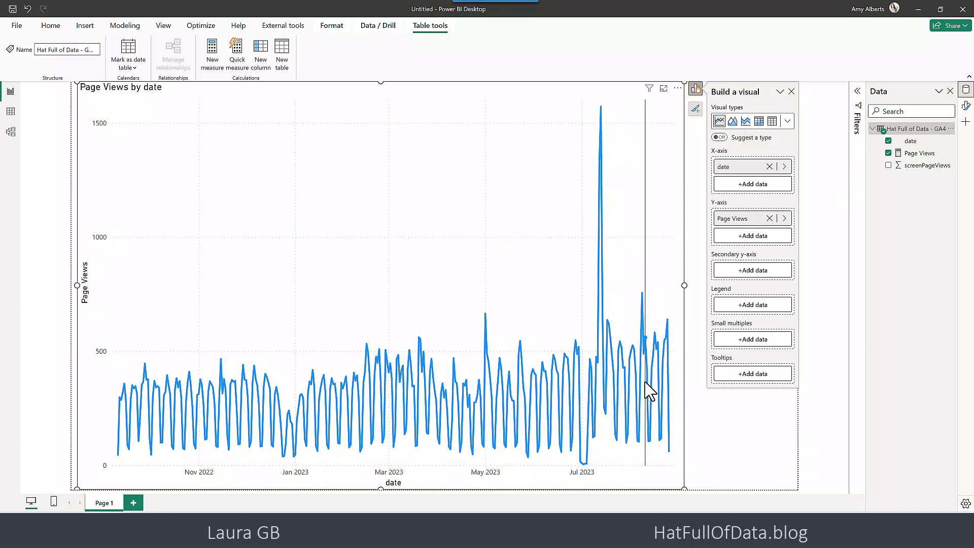
{"action": "mouse_move", "coordinate": [645, 382]}
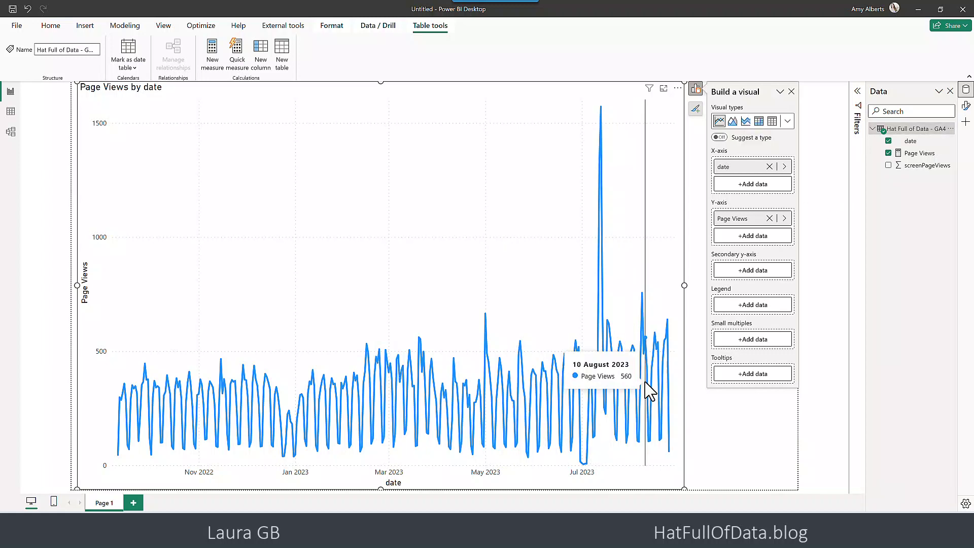
{"action": "mouse_move", "coordinate": [119, 456]}
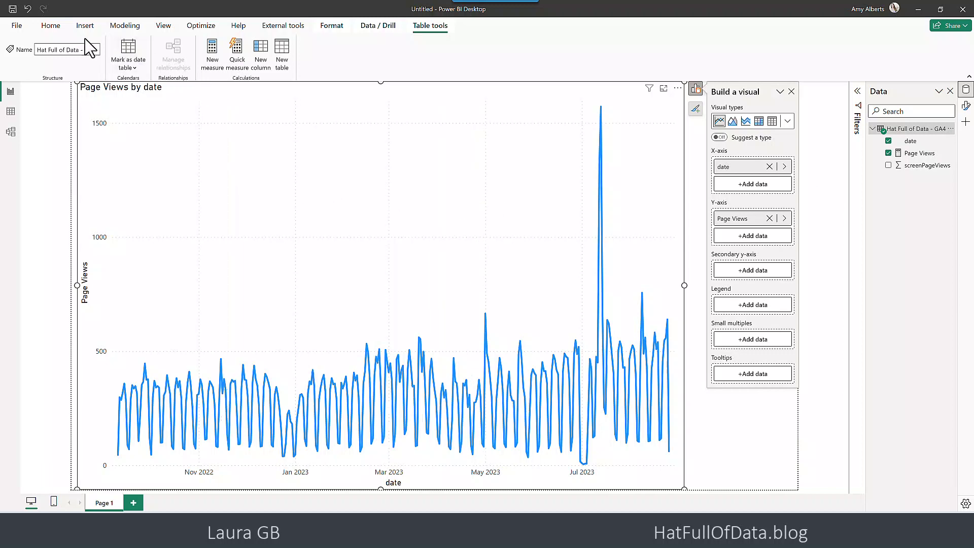
Open the GA4 query in Power Query Editor and review its Added Items and Navigation steps.
{"action": "left_click", "coordinate": [49, 26]}
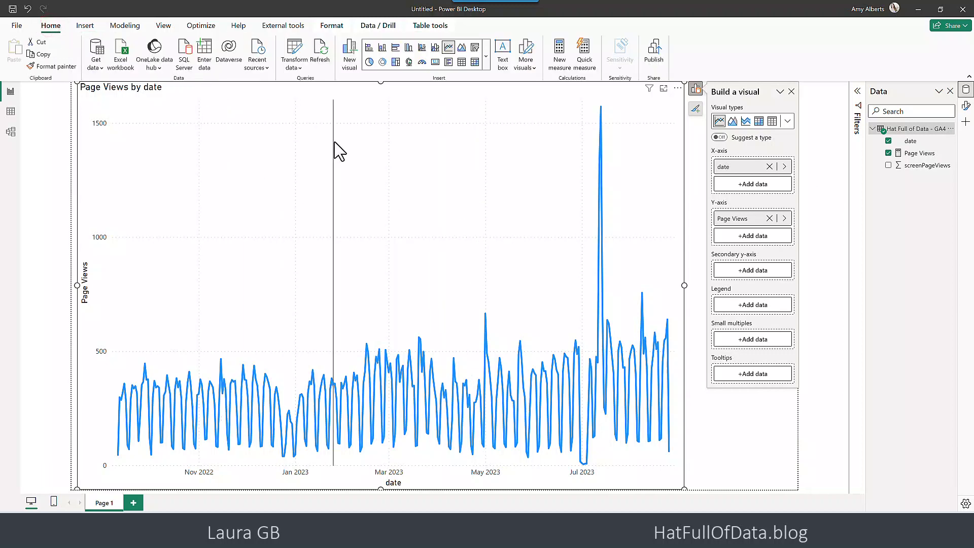
{"action": "mouse_move", "coordinate": [297, 169]}
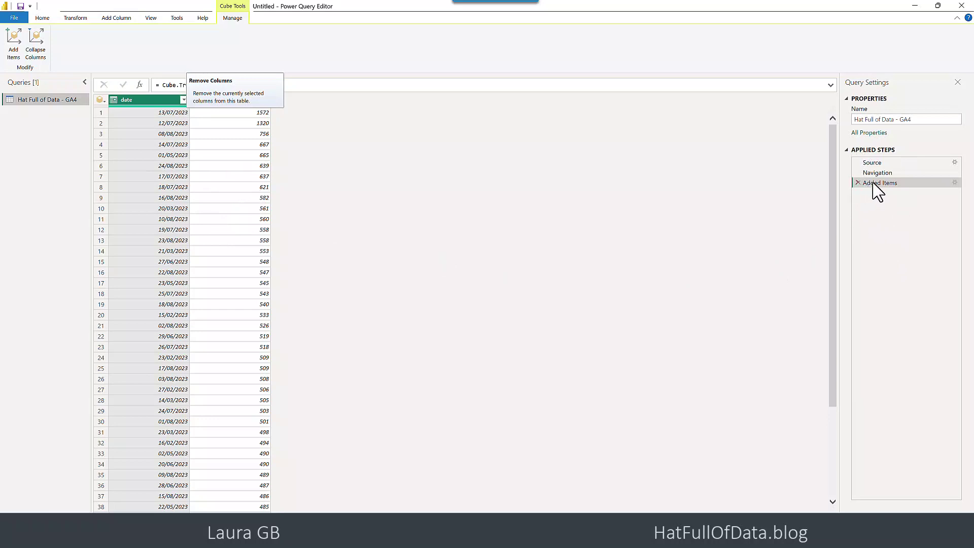
{"action": "left_click", "coordinate": [954, 182]}
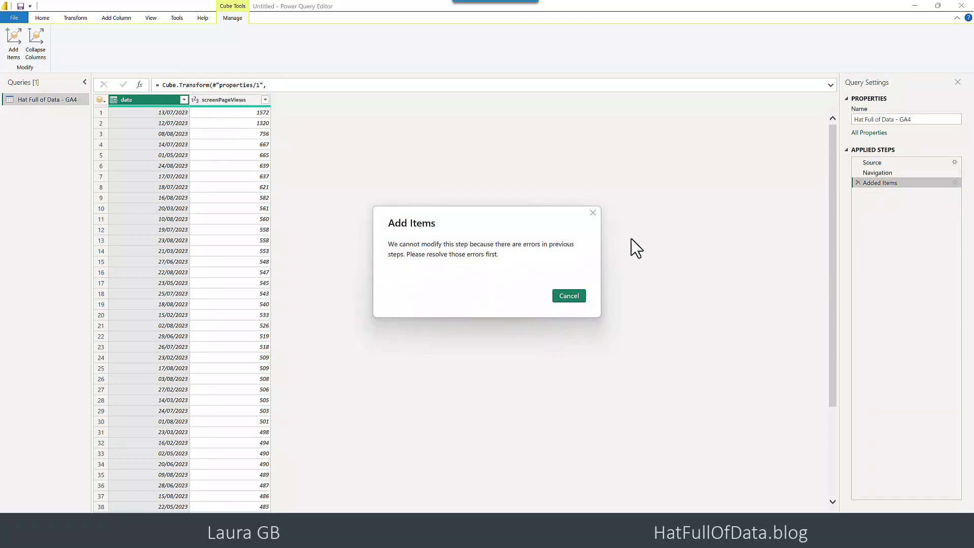
{"action": "left_click", "coordinate": [575, 295]}
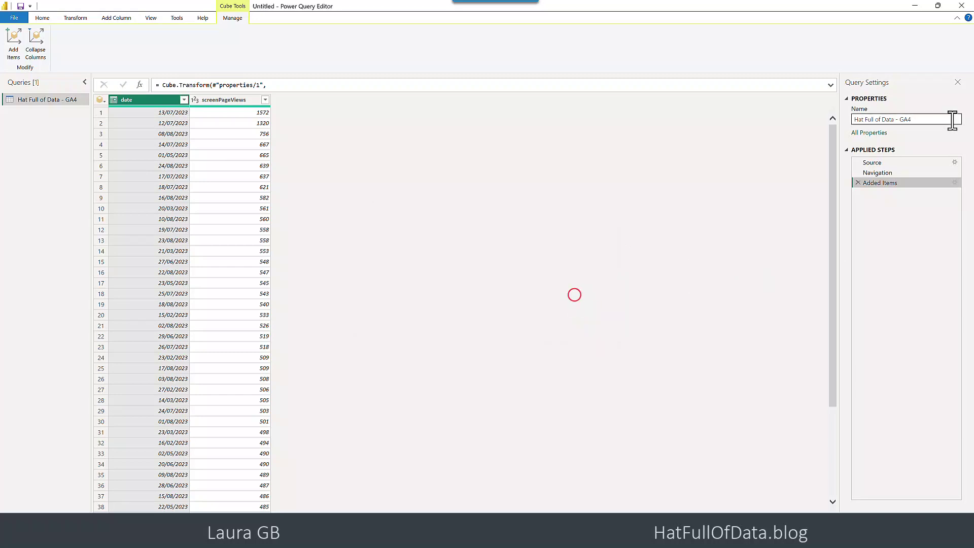
{"action": "left_click", "coordinate": [878, 174]}
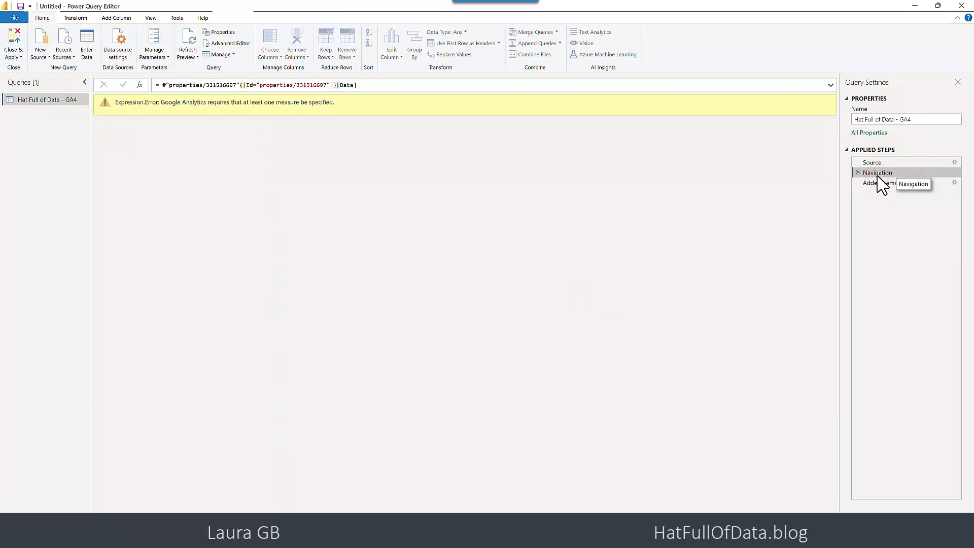
{"action": "left_click", "coordinate": [880, 183]}
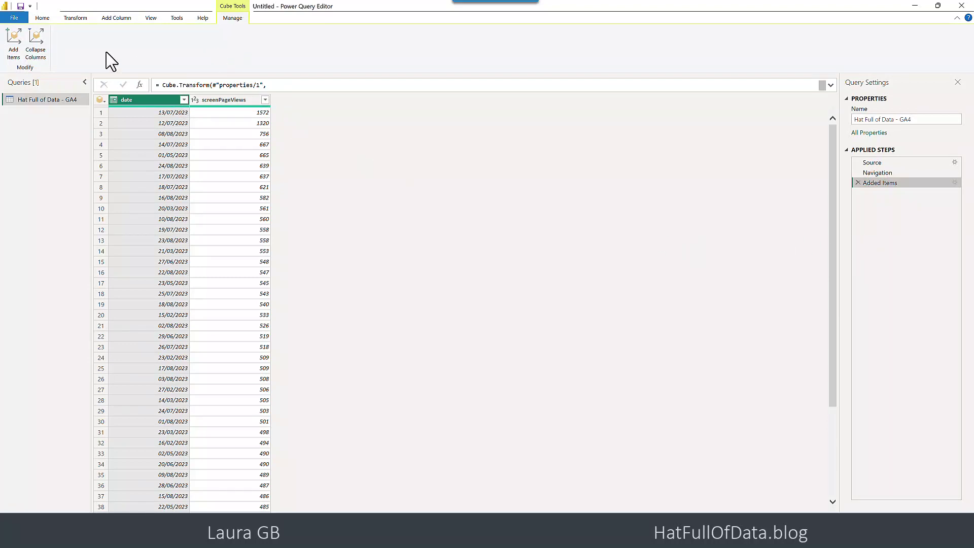
Add the continent dimension to the GA4 query, creating an Added Items1 step.
{"action": "left_click", "coordinate": [10, 54]}
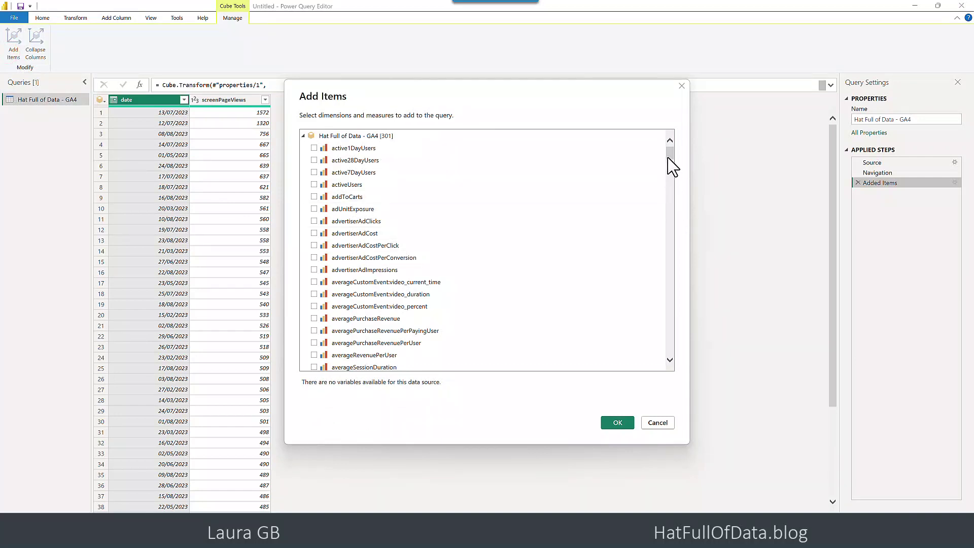
{"action": "left_click_drag", "start_coordinate": [668, 152], "coordinate": [660, 235]}
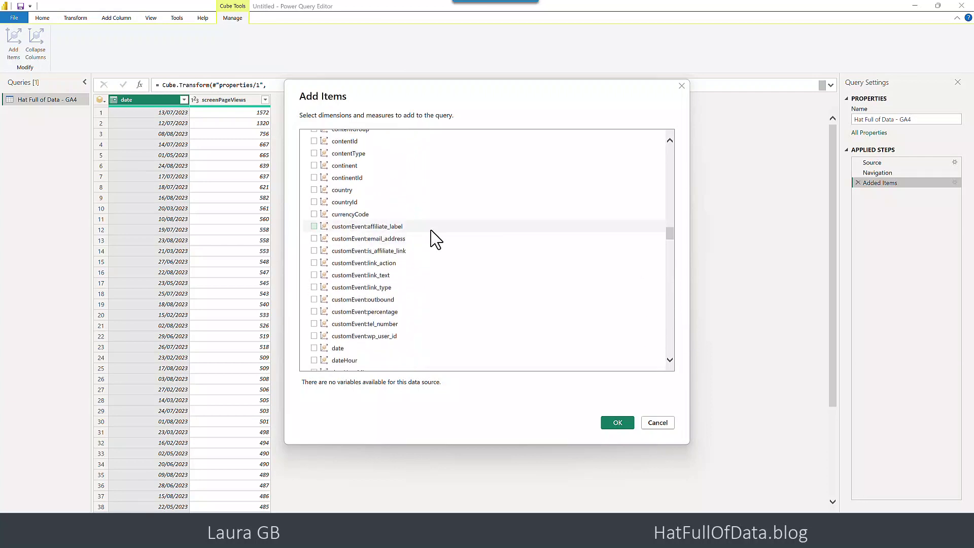
{"action": "left_click", "coordinate": [314, 166]}
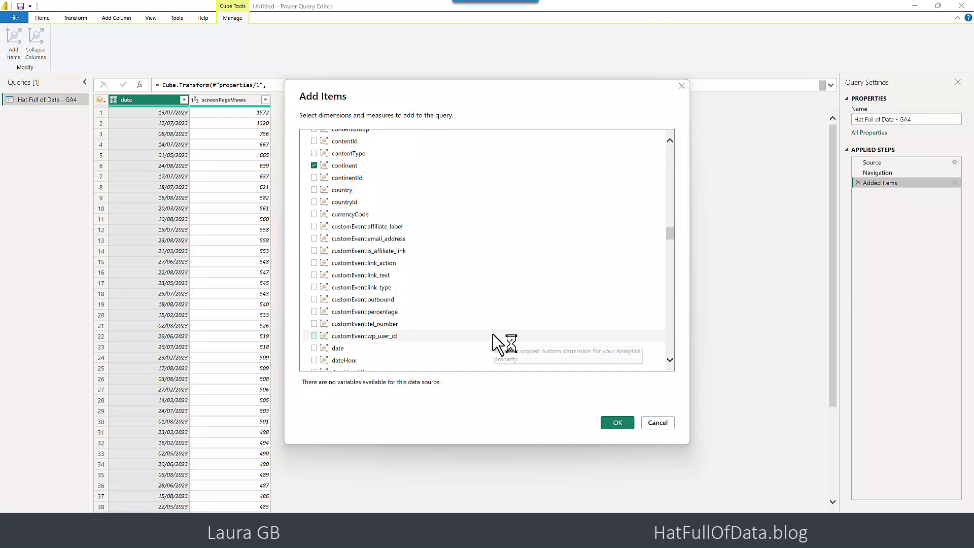
{"action": "left_click", "coordinate": [615, 421]}
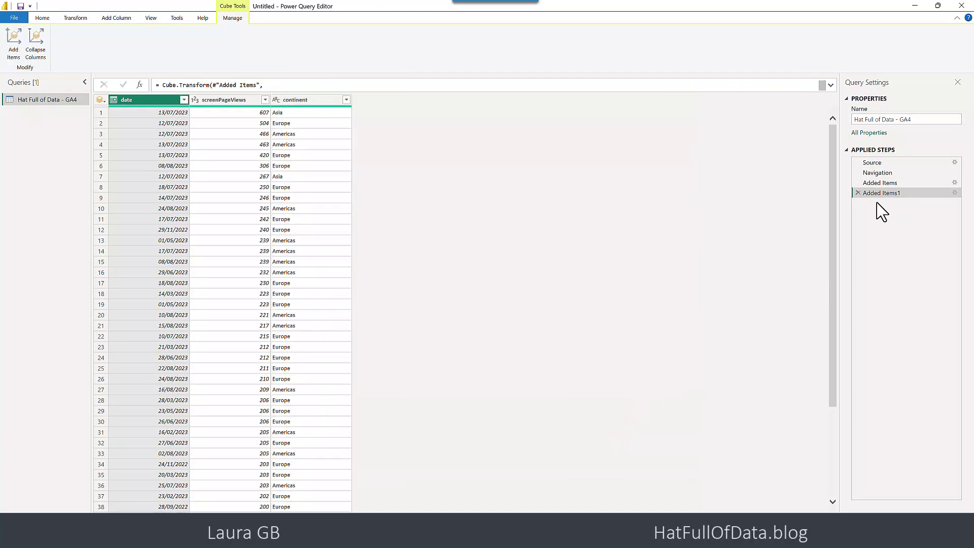
{"action": "left_click", "coordinate": [954, 193]}
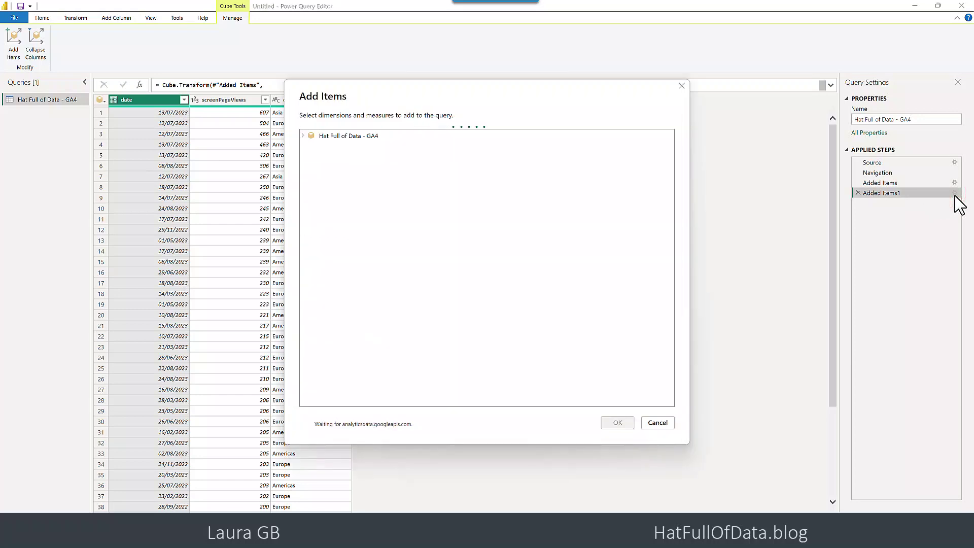
{"action": "left_click", "coordinate": [657, 424]}
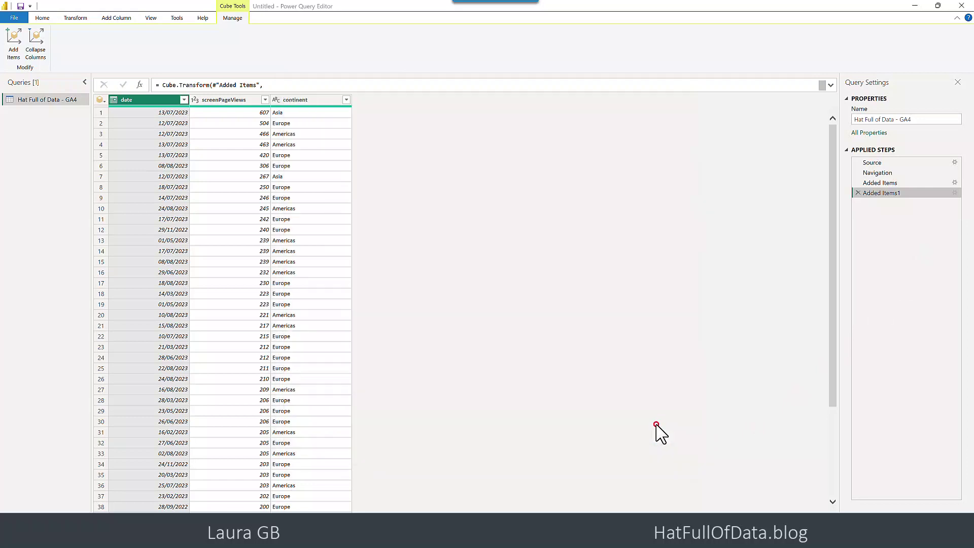
Apply the query changes and add a continent slicer, resized smaller, beside the Page Views chart.
{"action": "left_click", "coordinate": [41, 19]}
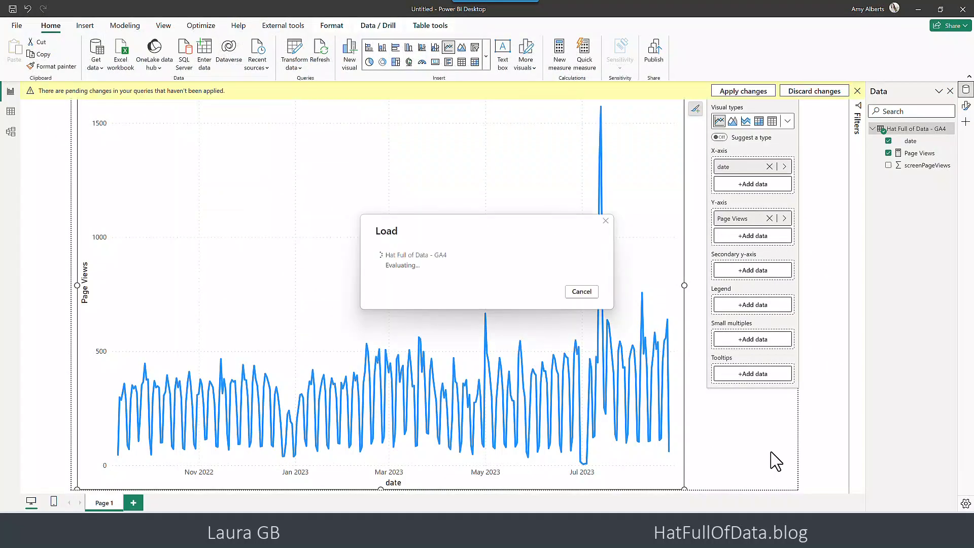
{"action": "left_click", "coordinate": [738, 444]}
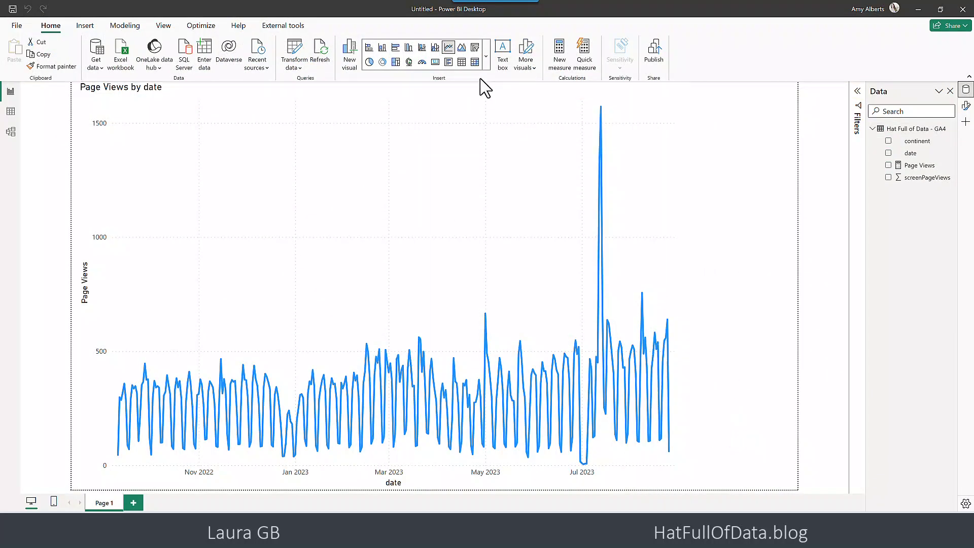
{"action": "left_click", "coordinate": [474, 49]}
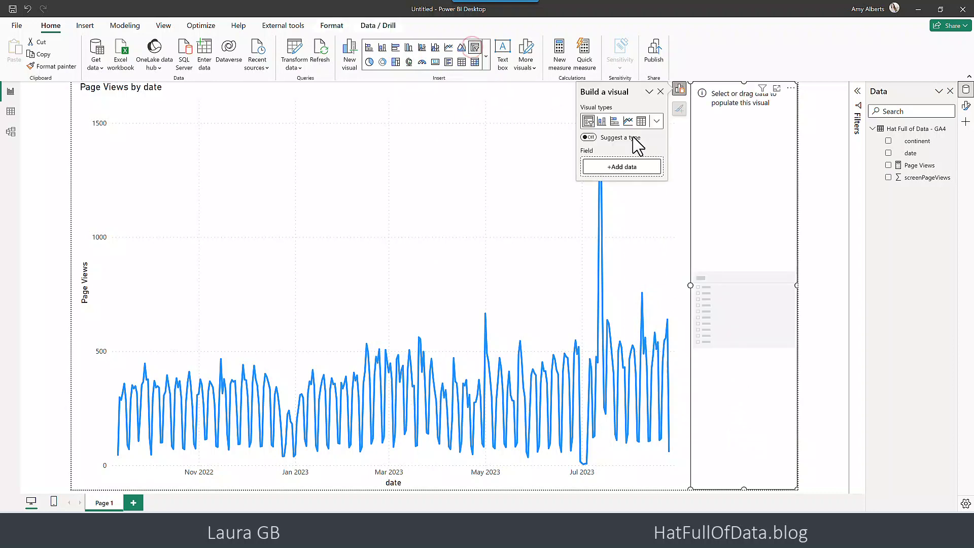
{"action": "left_click", "coordinate": [888, 141]}
{"action": "left_click_drag", "start_coordinate": [743, 489], "coordinate": [719, 235]}
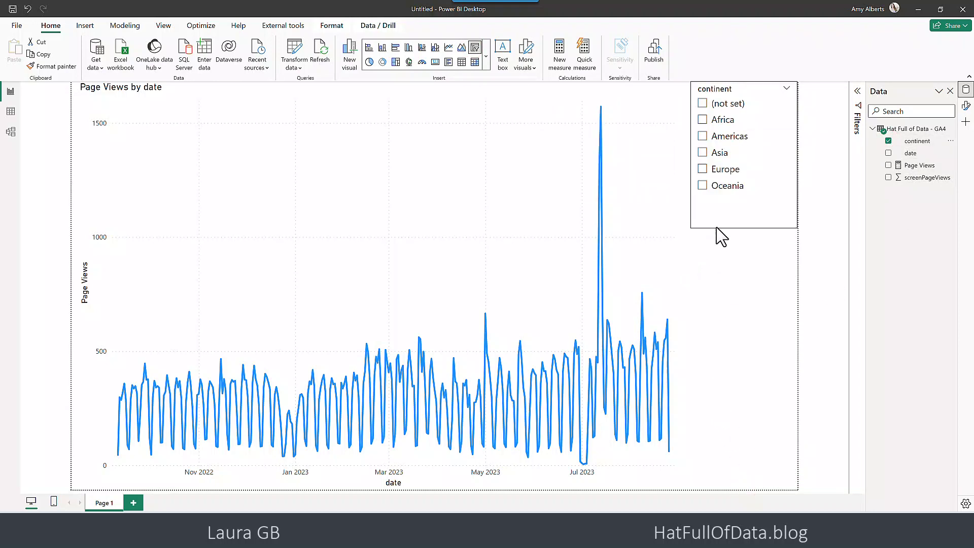
{"action": "left_click", "coordinate": [740, 268]}
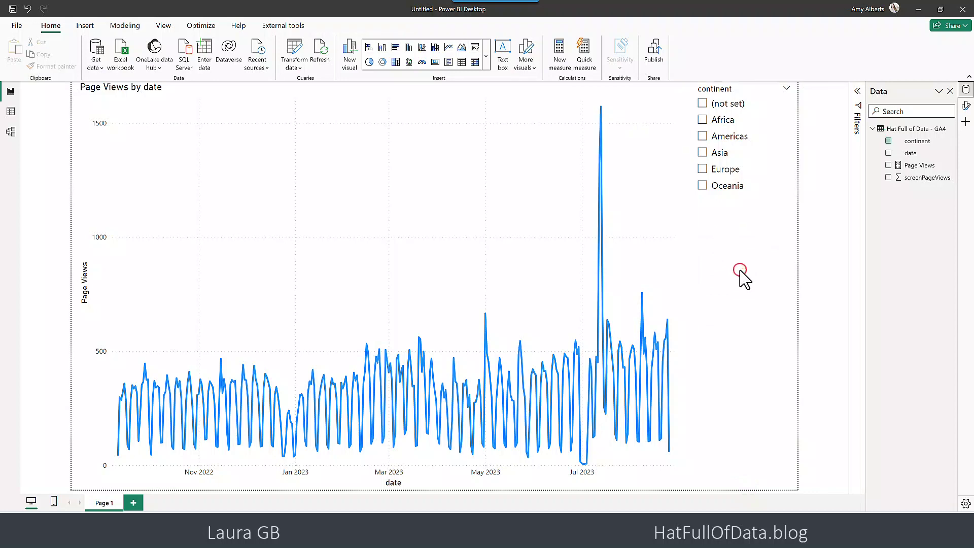
Try Americas, Africa, Europe and Oceania in the slicer, finishing filtered to Africa.
{"action": "left_click", "coordinate": [702, 136]}
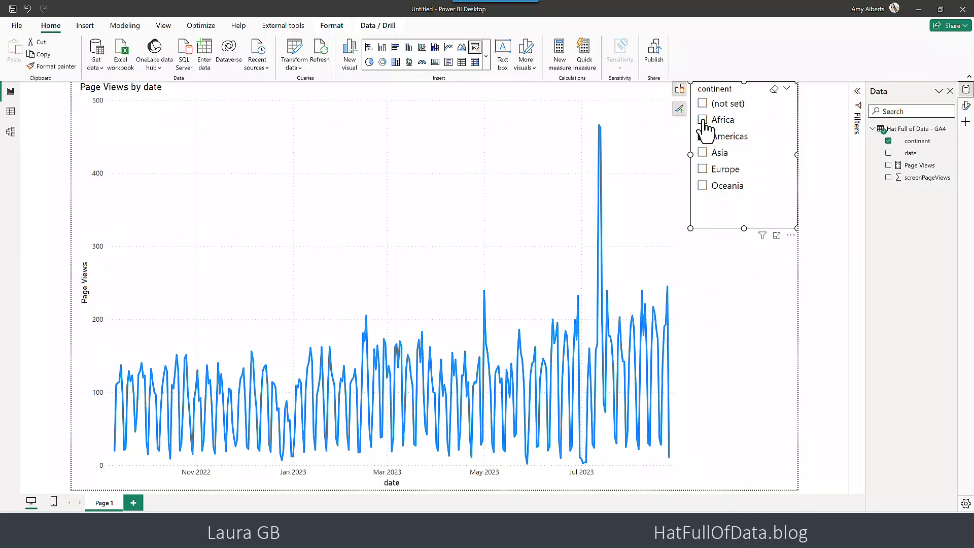
{"action": "left_click", "coordinate": [703, 119]}
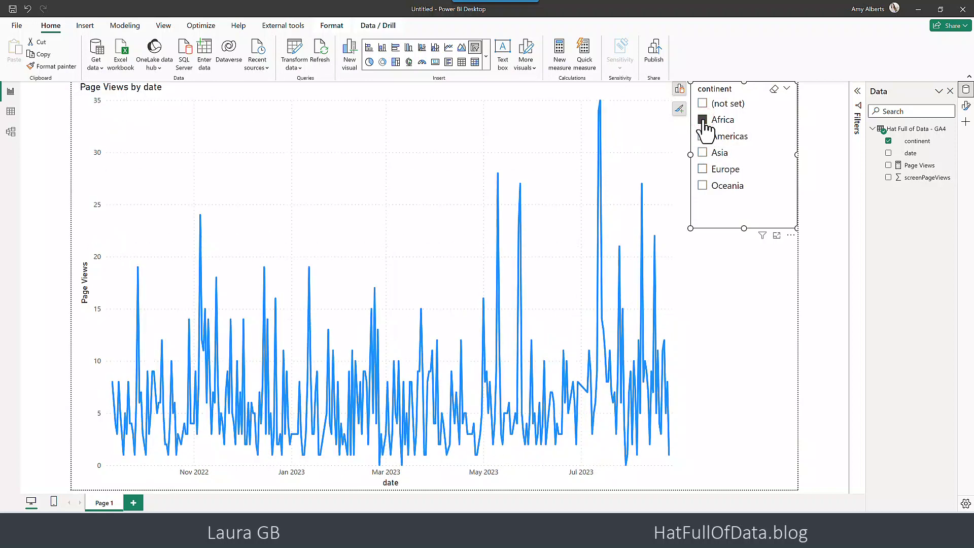
{"action": "left_click", "coordinate": [702, 169]}
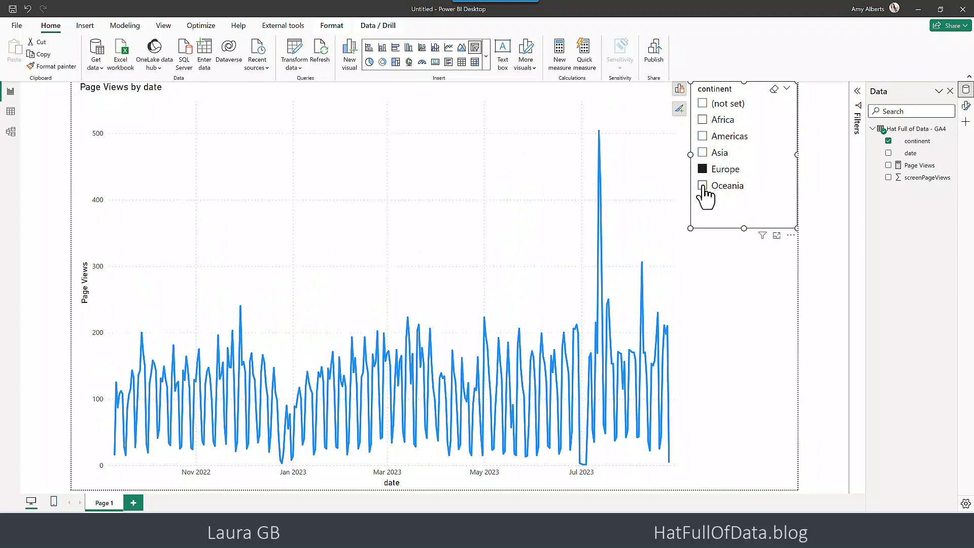
{"action": "left_click", "coordinate": [702, 186]}
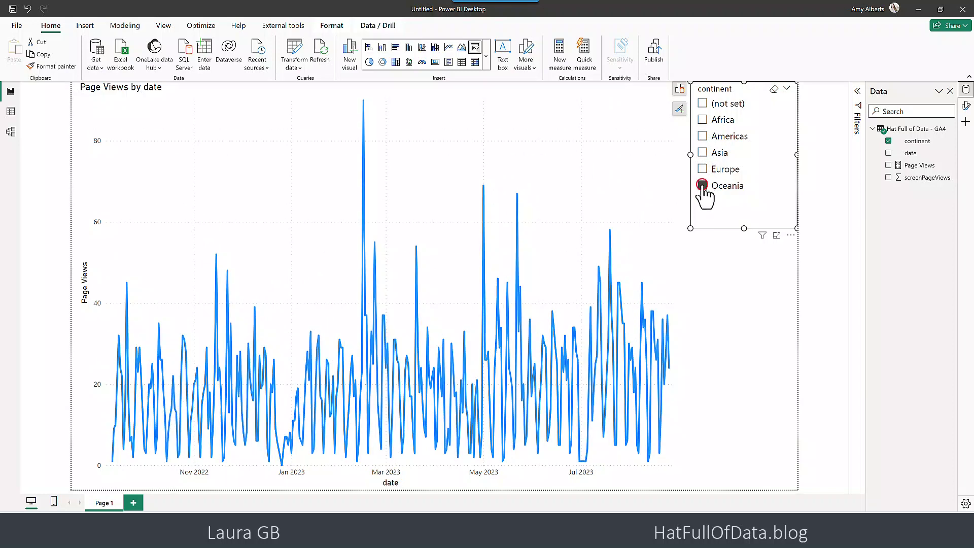
{"action": "left_click", "coordinate": [703, 121]}
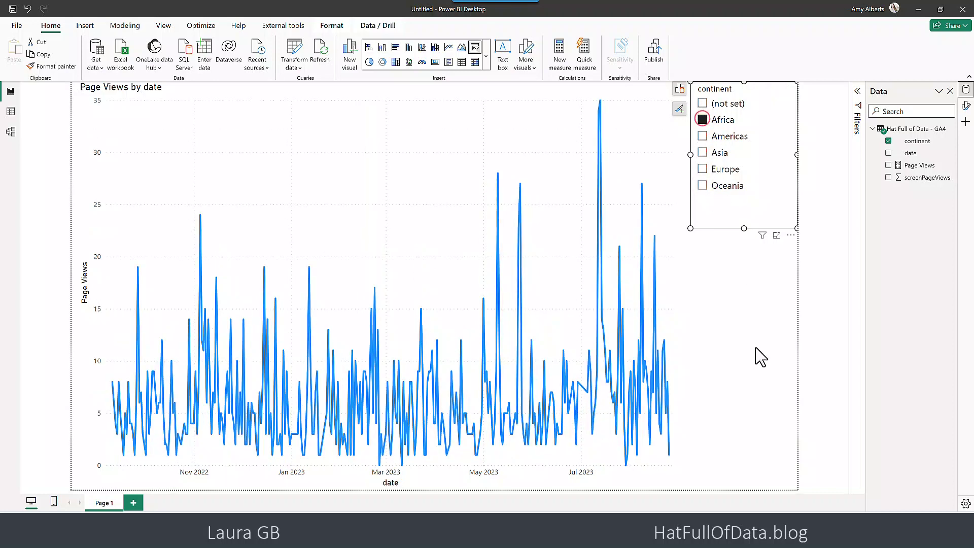
{"action": "left_click", "coordinate": [755, 351]}
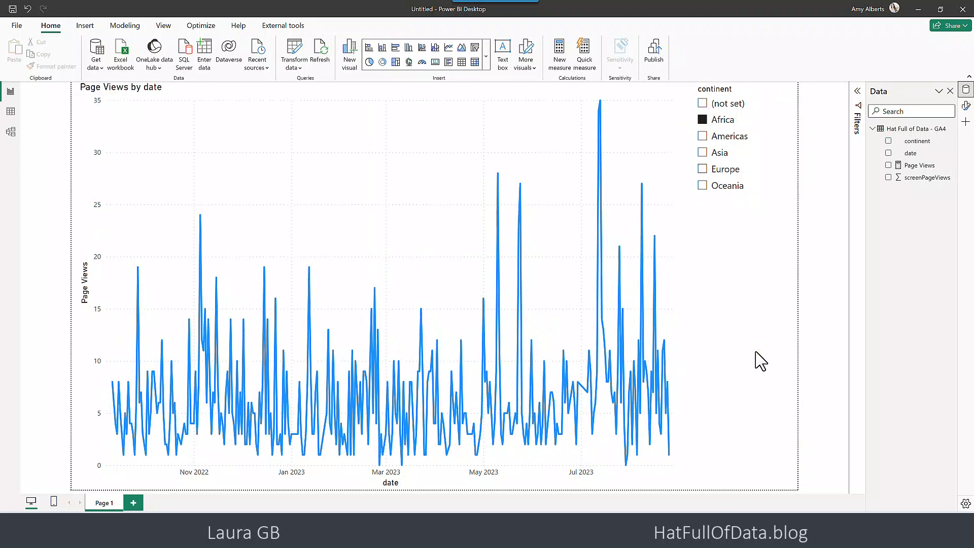